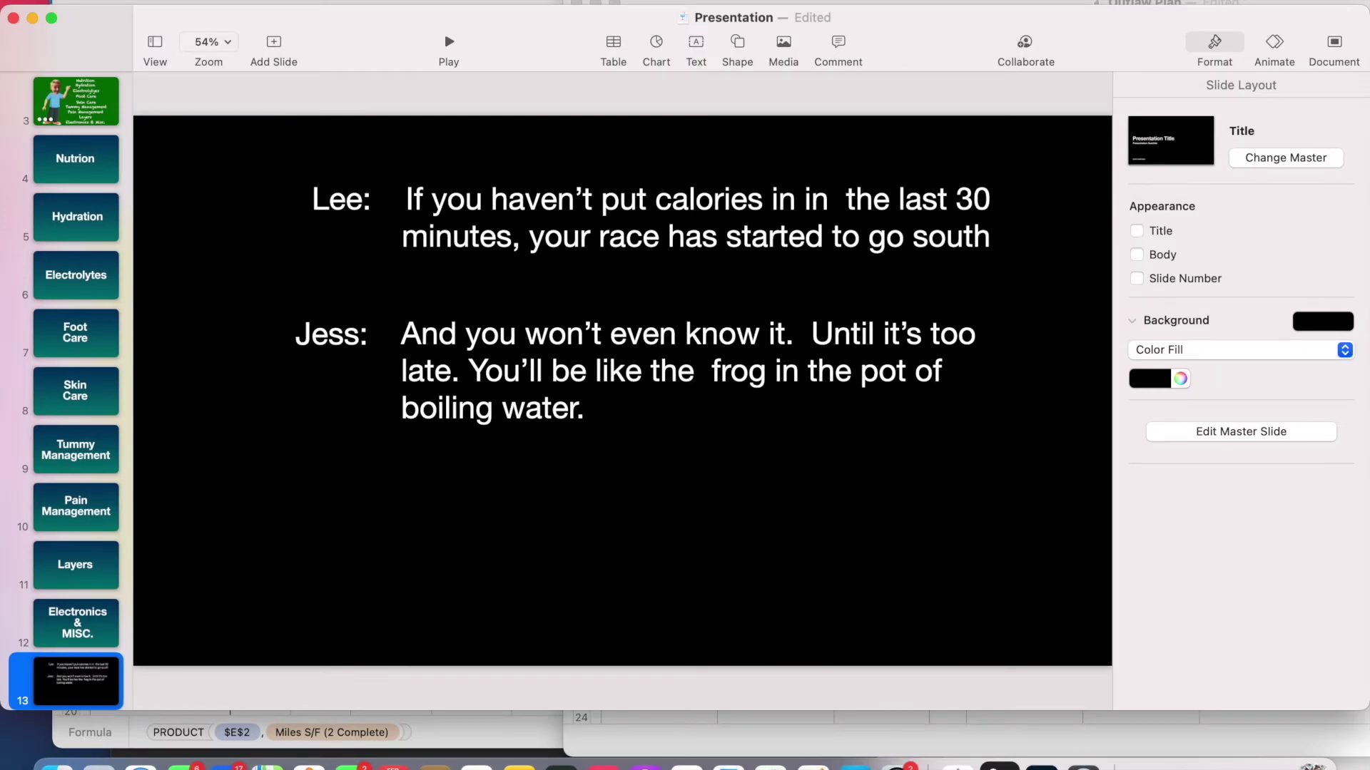
Switch to Numbers and look up the S/F (1 Complete) time for the 15-minute pace in the race timing table.
click(771, 765)
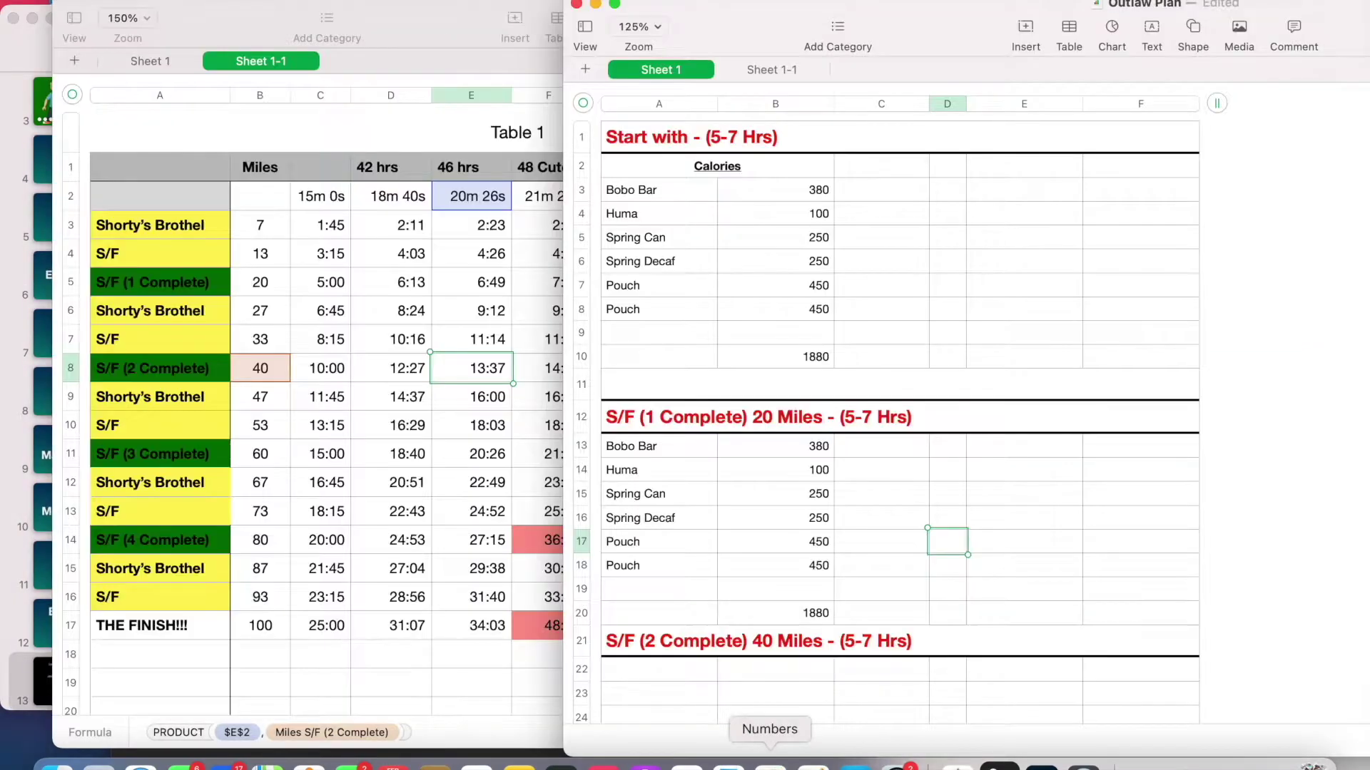
click(378, 494)
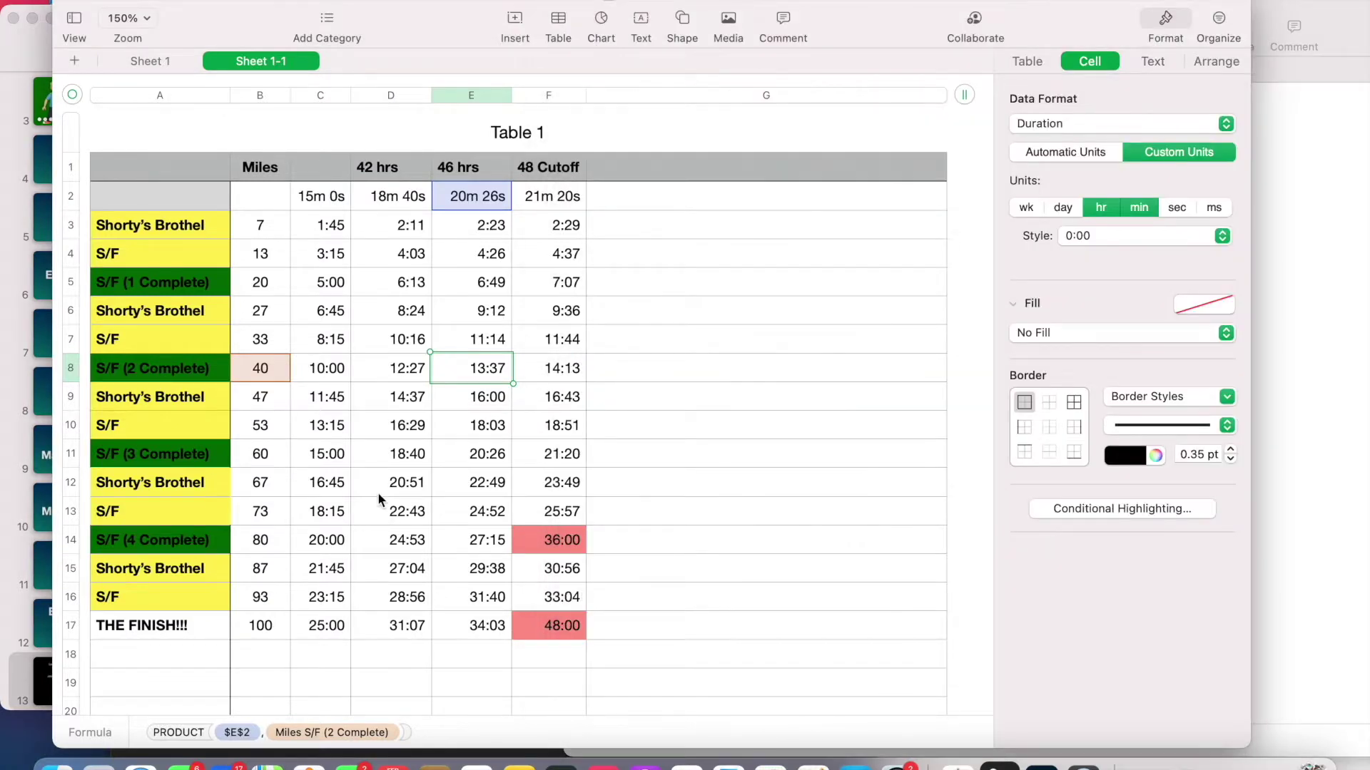
click(330, 287)
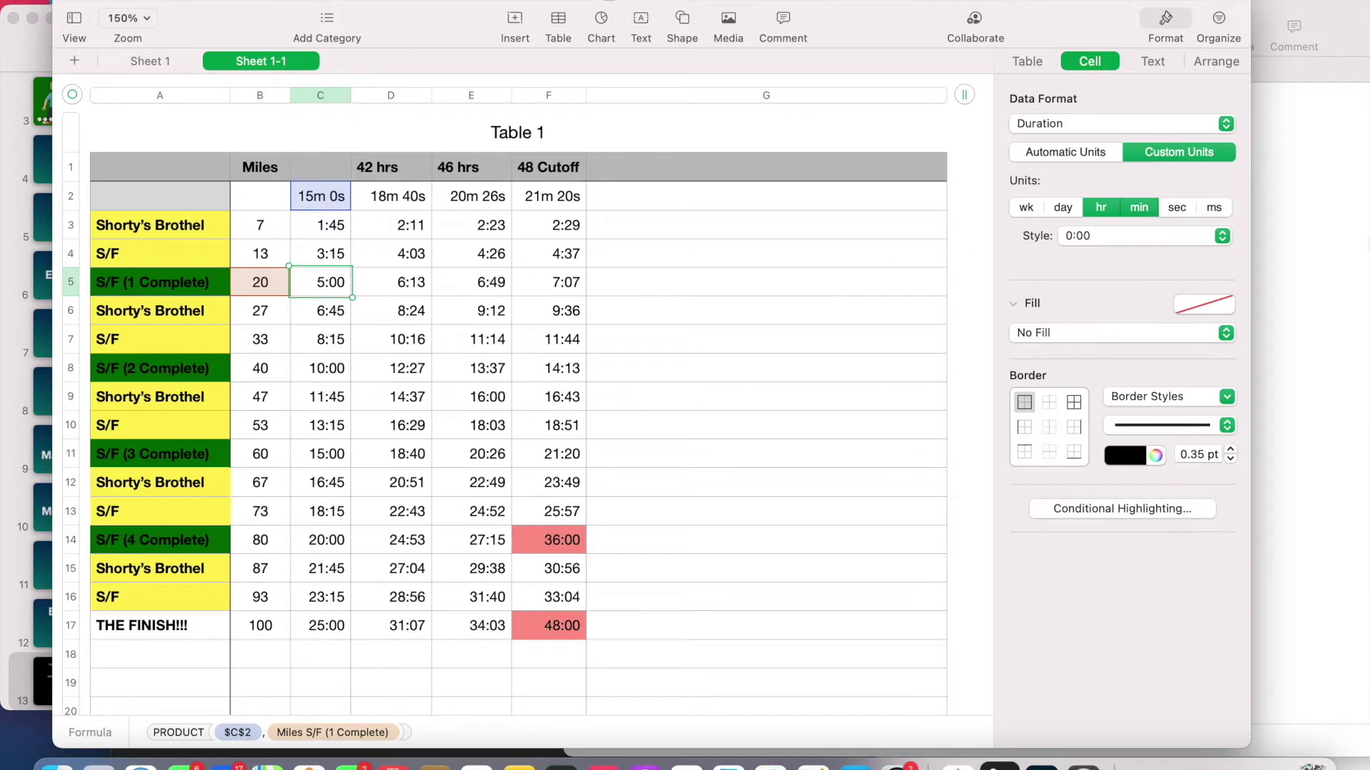
Bring the Outlaw Plan spreadsheet forward, enlarge its view to 148%, and move its window over the timing table.
click(1342, 268)
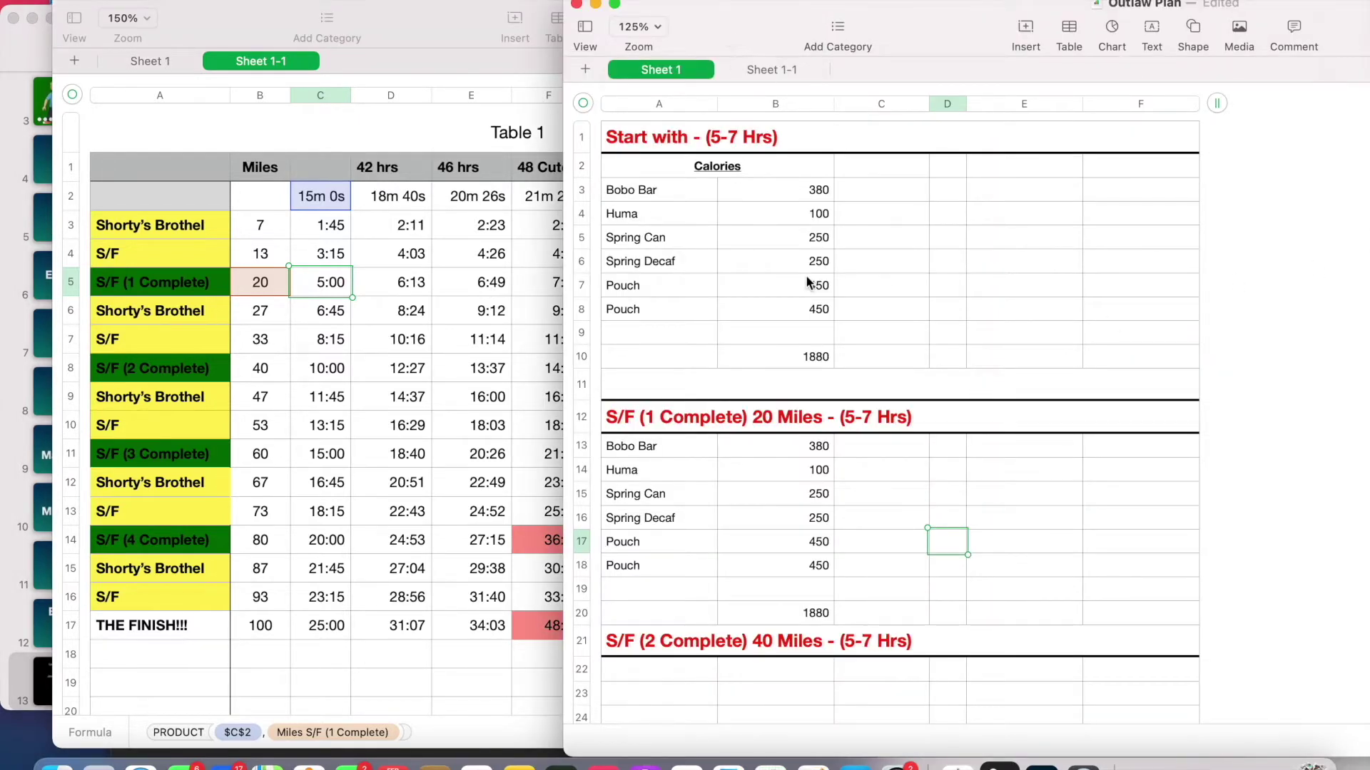
scroll(806, 281, up, 3)
scroll(807, 282, down, 2)
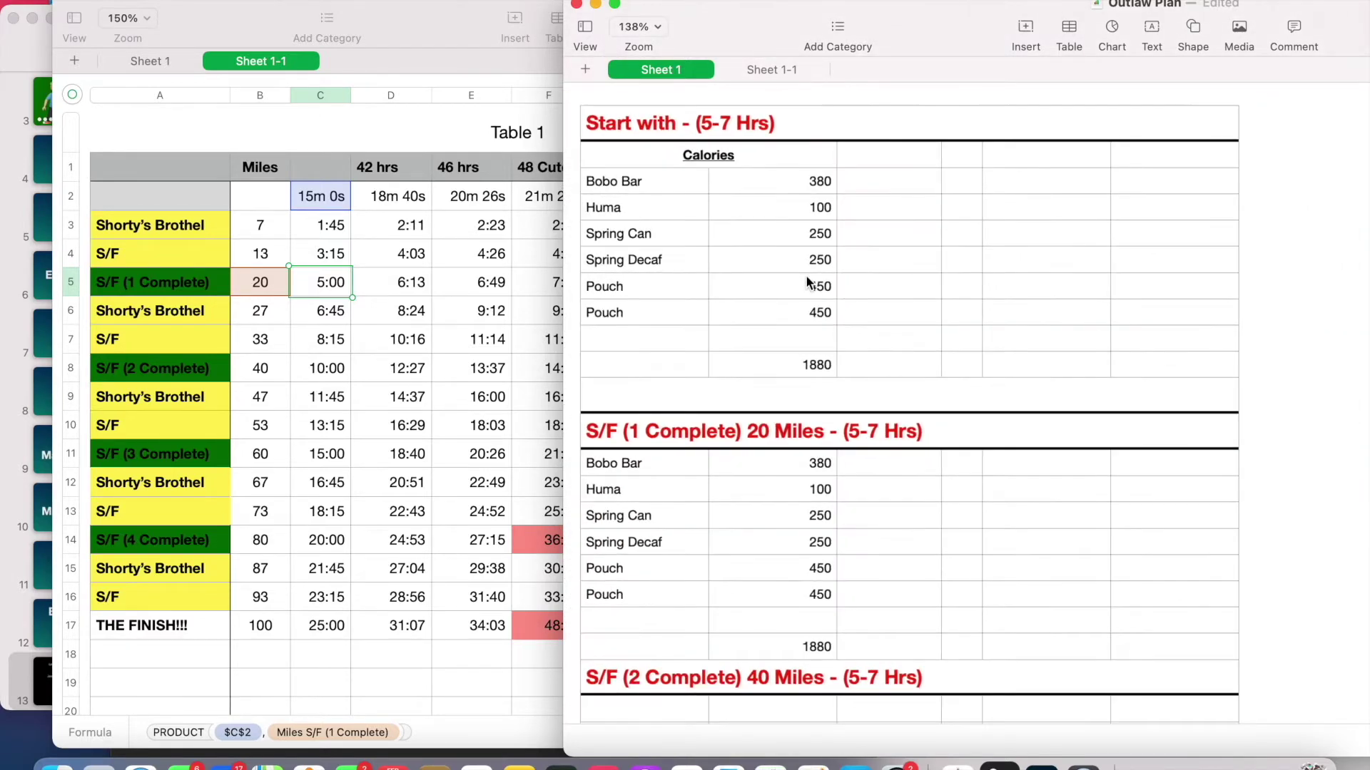
drag(565, 262, 290, 210)
scroll(557, 314, up, 1)
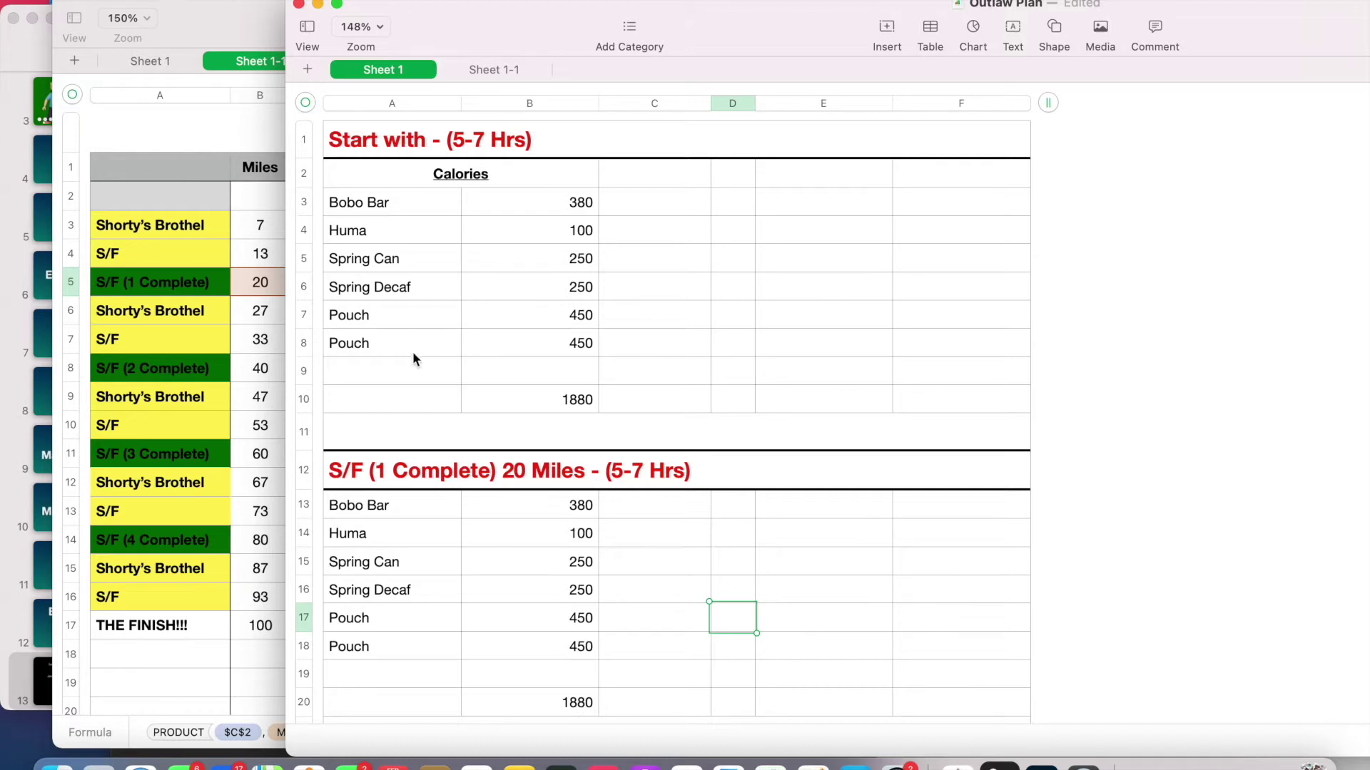
Review the food items listed under Start with - (5-7 Hrs), from Bobo Bar down to the pouches.
drag(820, 174, 401, 411)
click(454, 430)
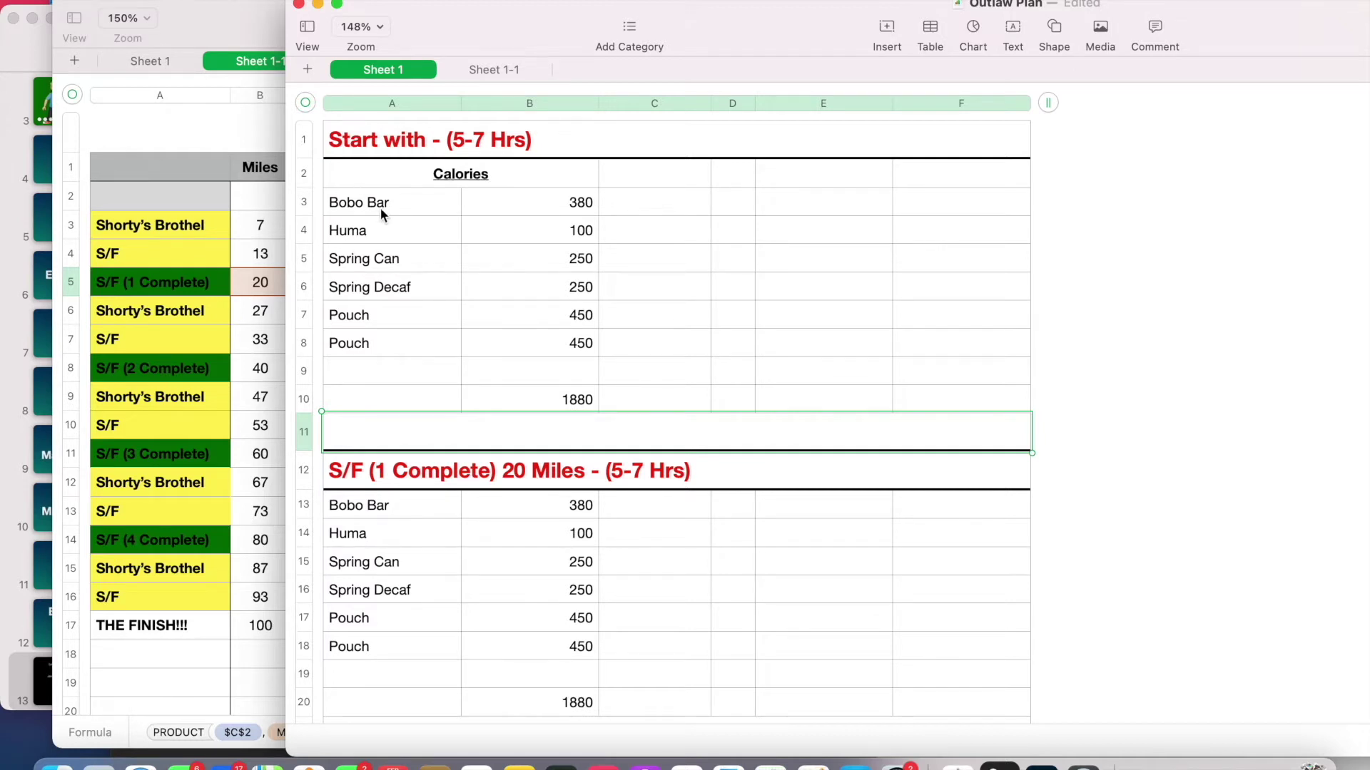
click(428, 287)
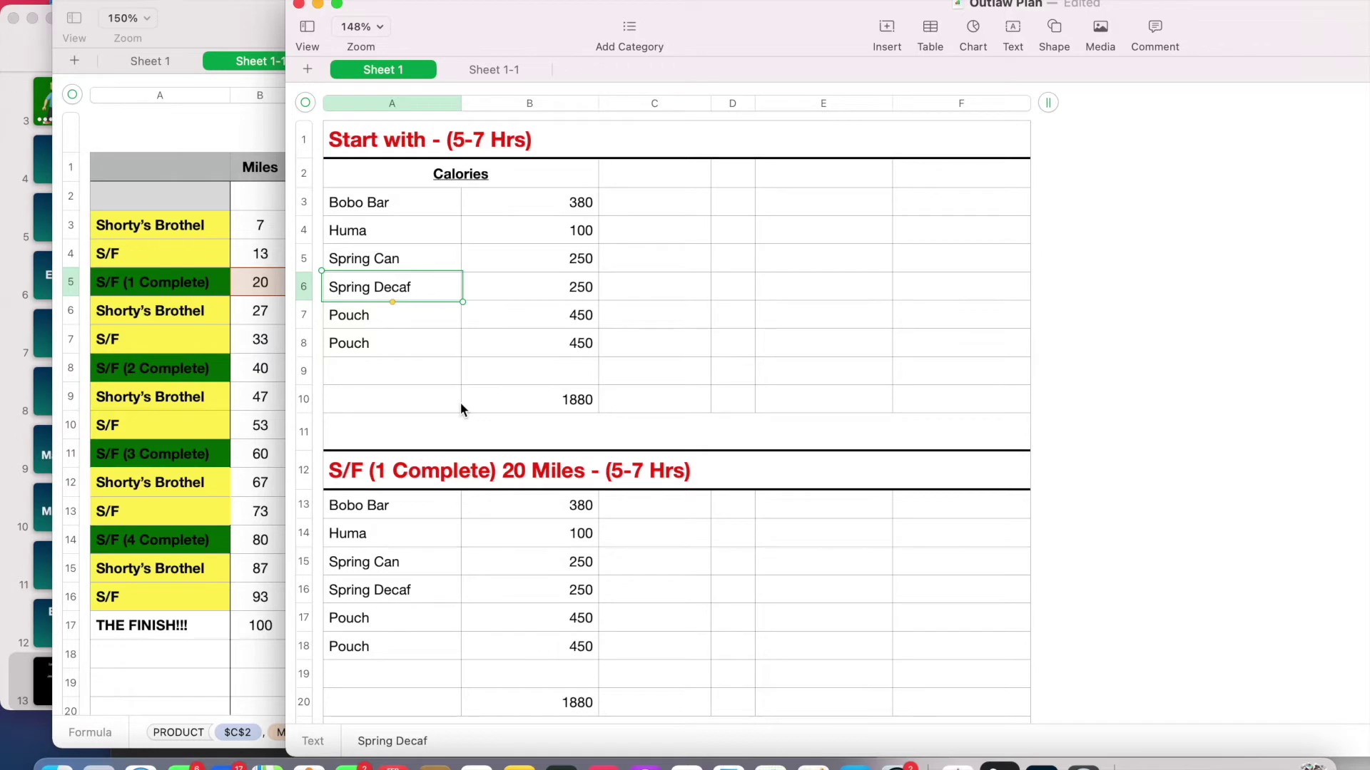
key(Up)
key(Up)
key(Up)
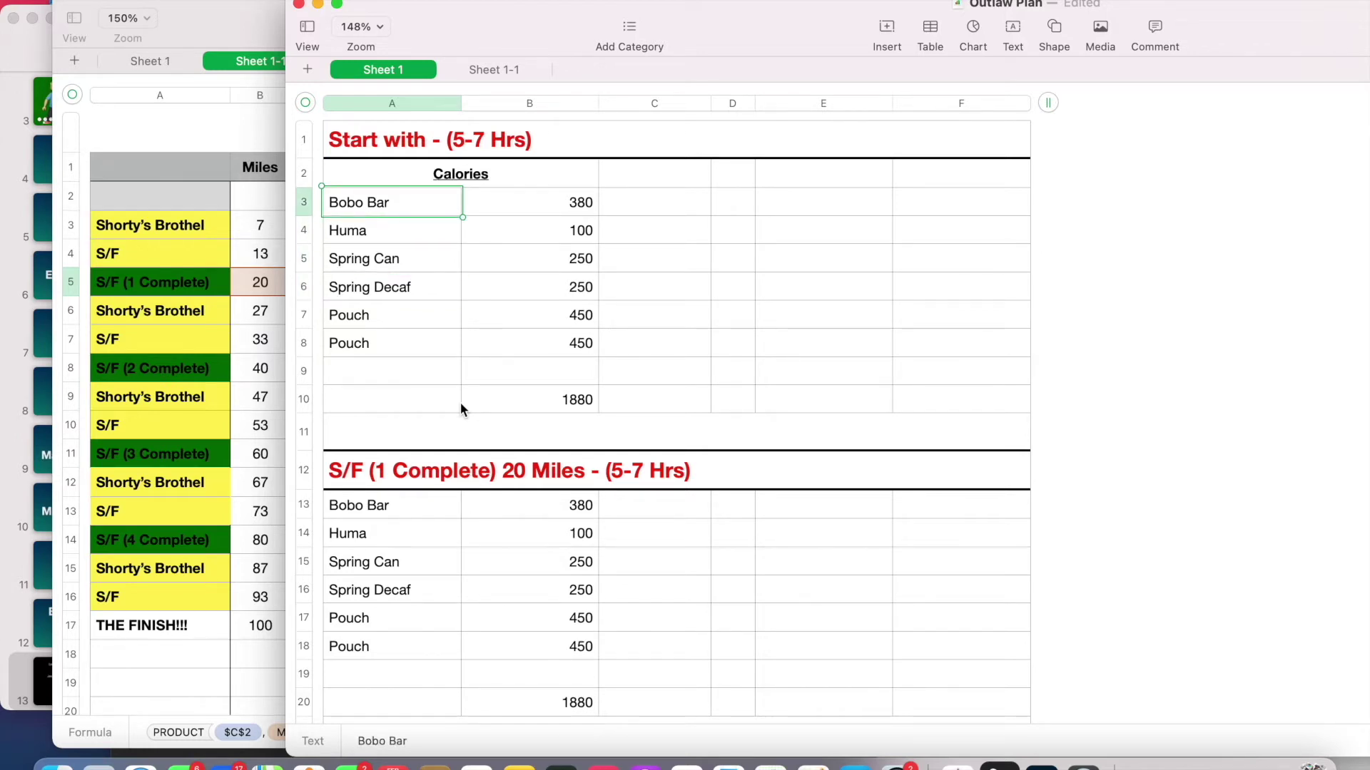
key(Down)
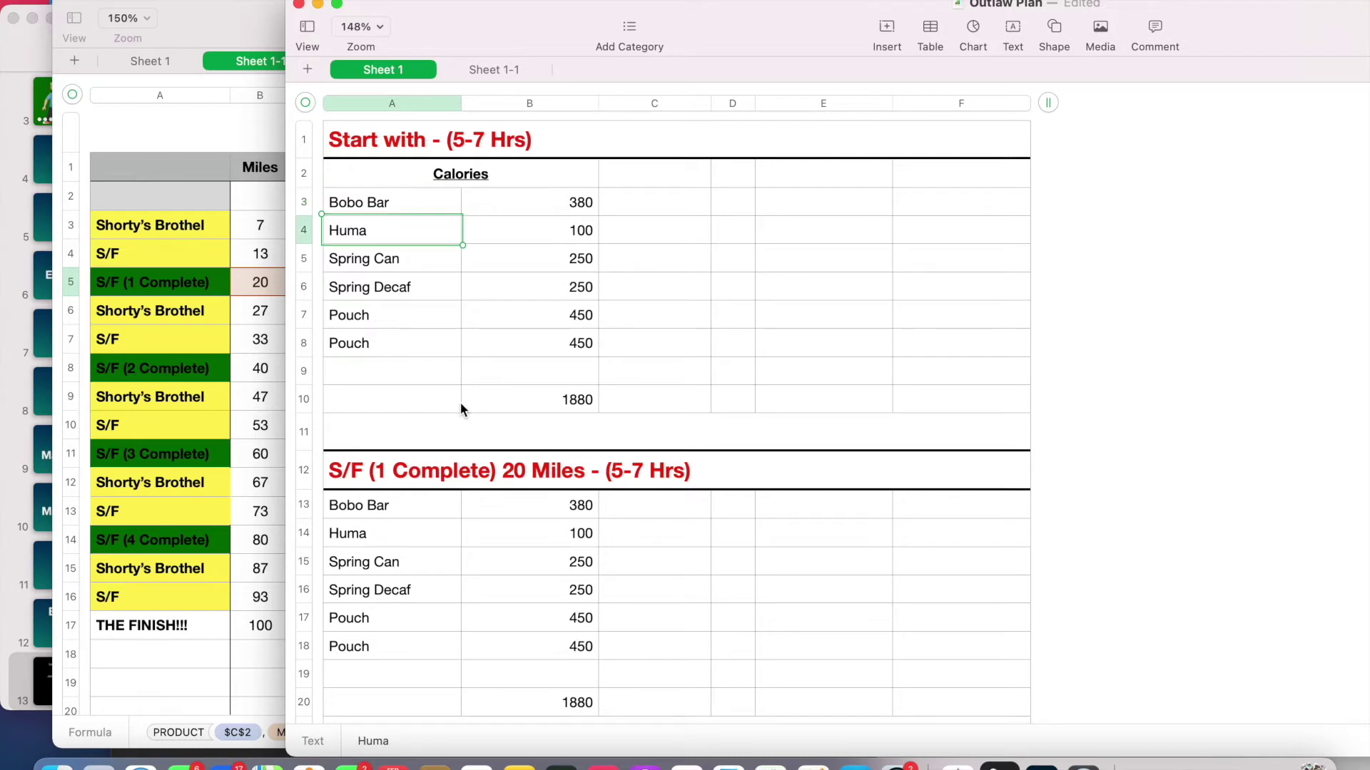
key(Down)
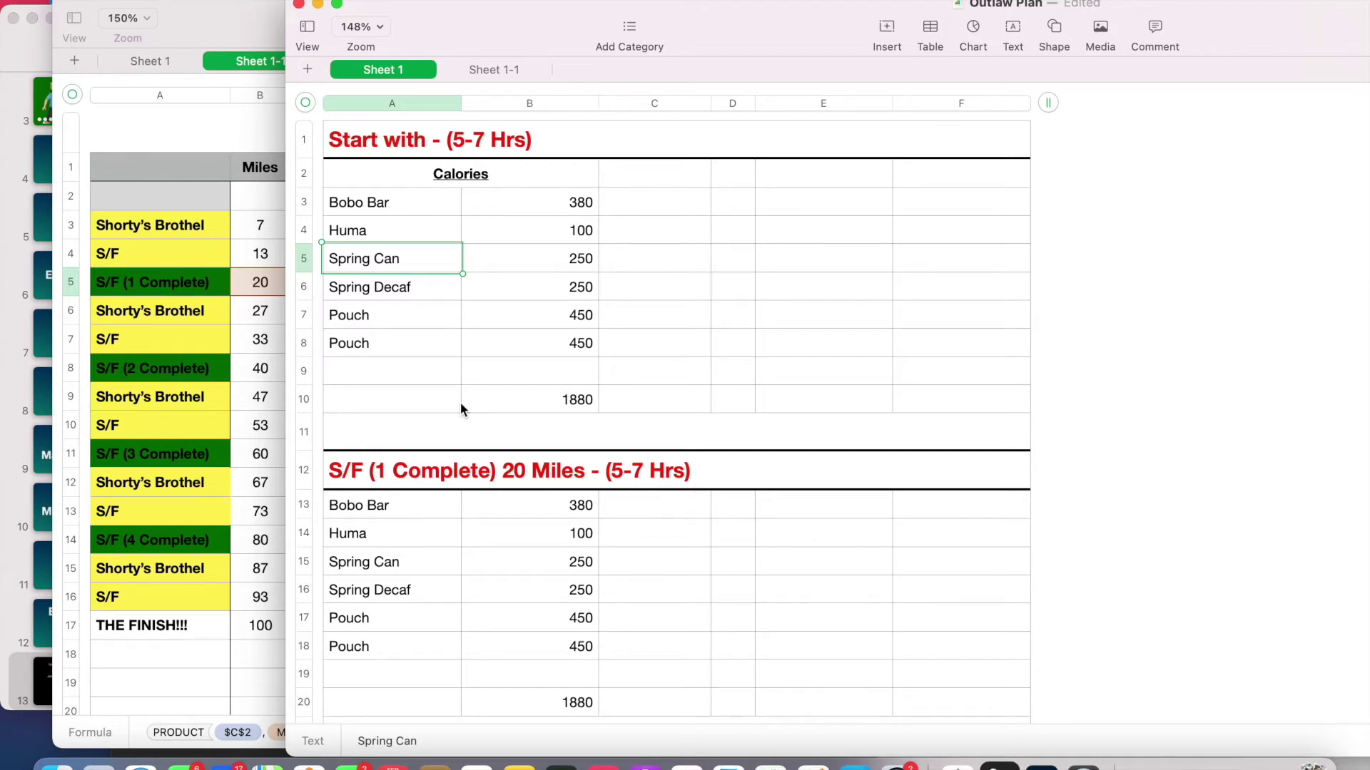
key(Down)
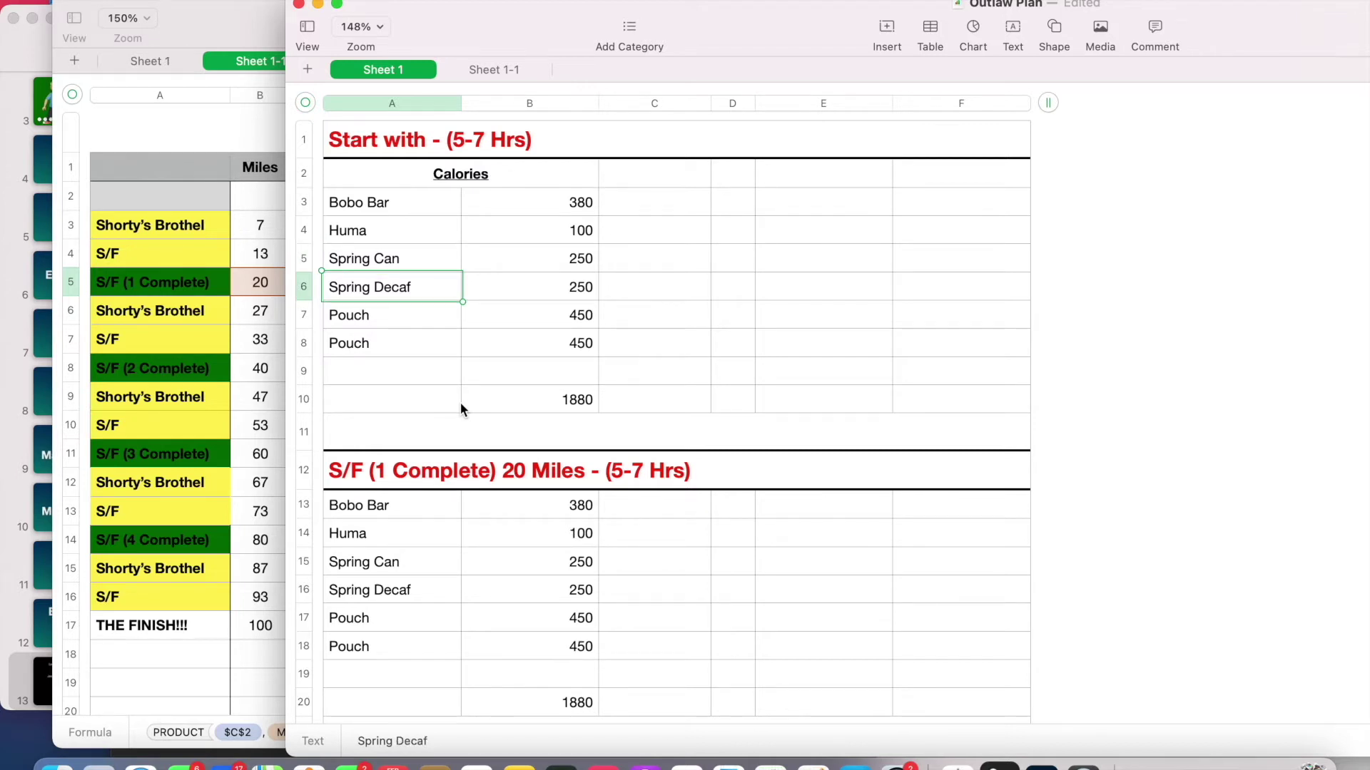
key(Down)
key(Down)
key(Up)
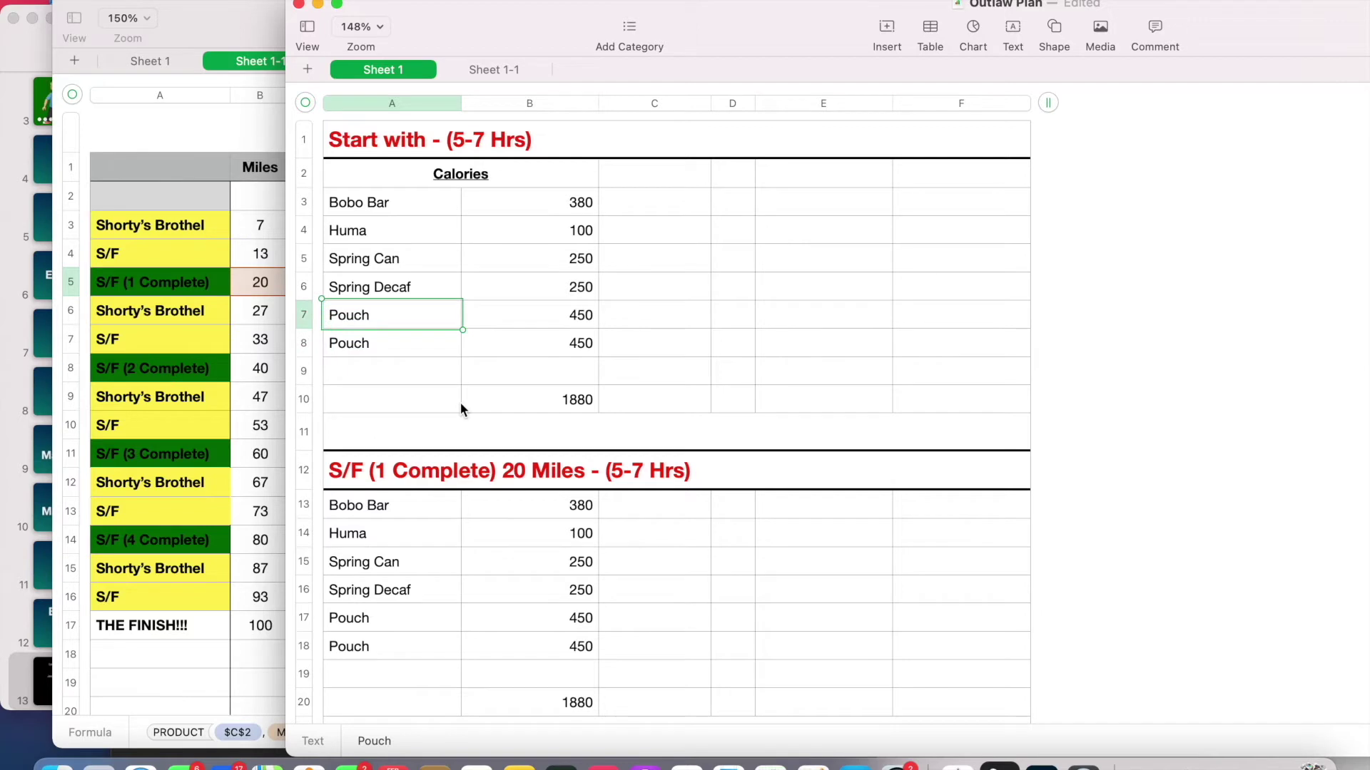
Examine the calorie values and the total's SUM formula in the Start with - (5-7 Hrs) section.
key(Up)
key(Right)
key(Down)
key(Down)
key(Down)
key(Down)
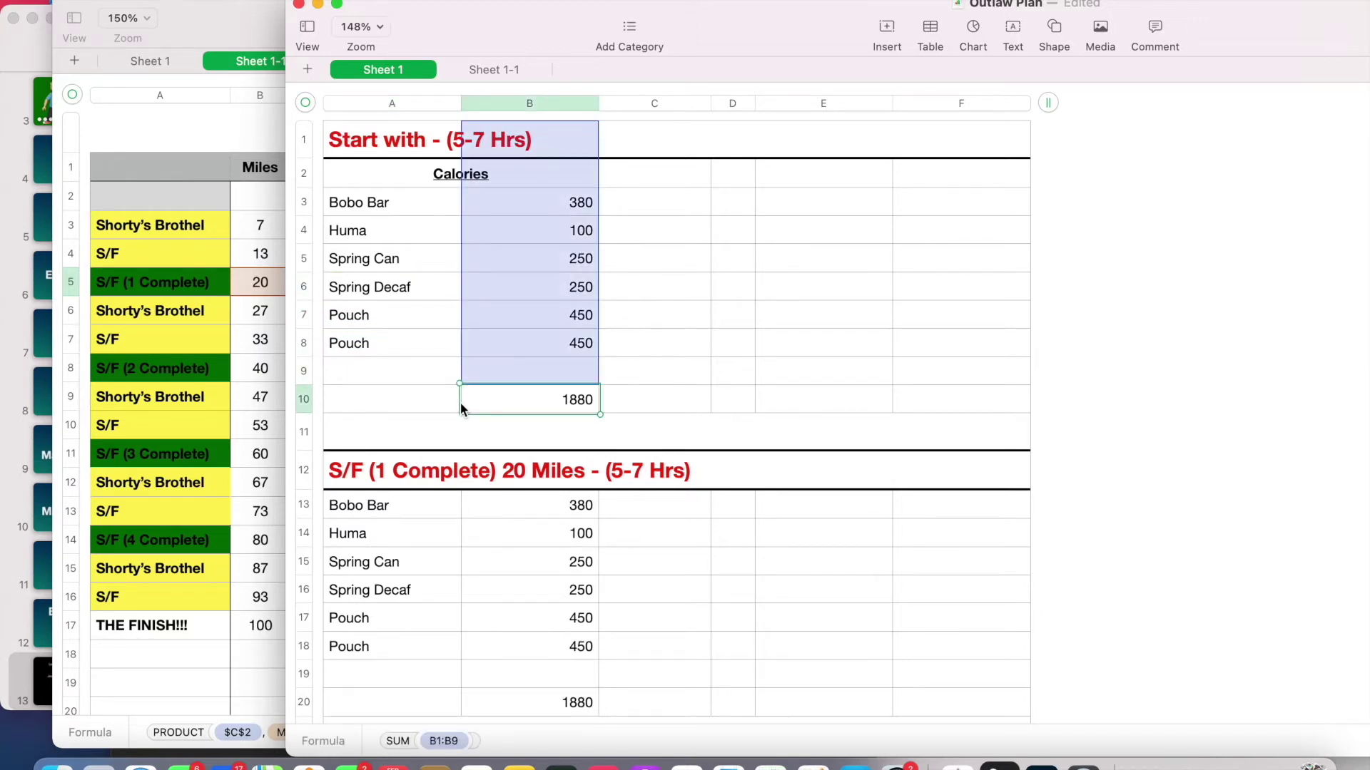
key(Up)
key(Up)
key(Up)
key(Up)
key(Up)
key(Up)
key(Up)
key(Up)
key(Up)
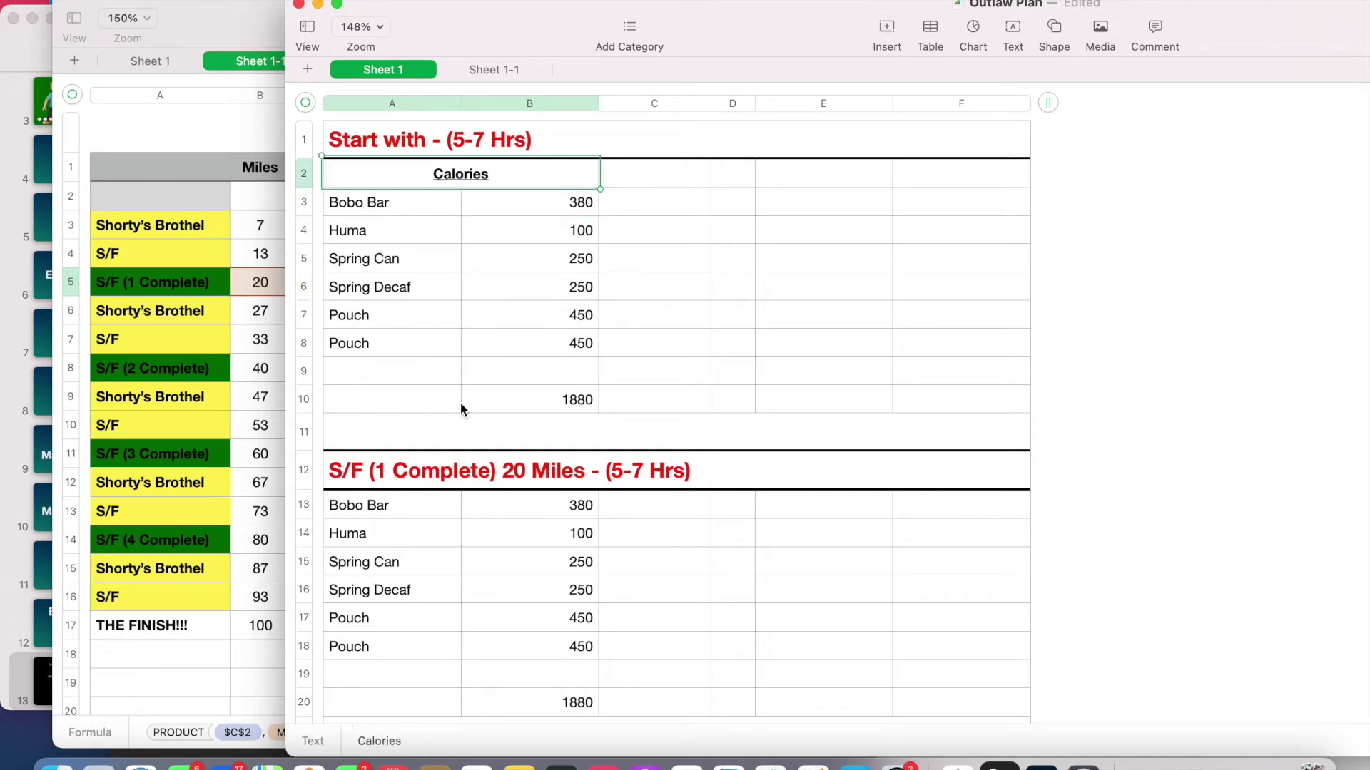
key(Down)
key(Down)
key(Down)
key(Down)
key(Down)
key(Down)
key(Down)
key(Down)
key(Down)
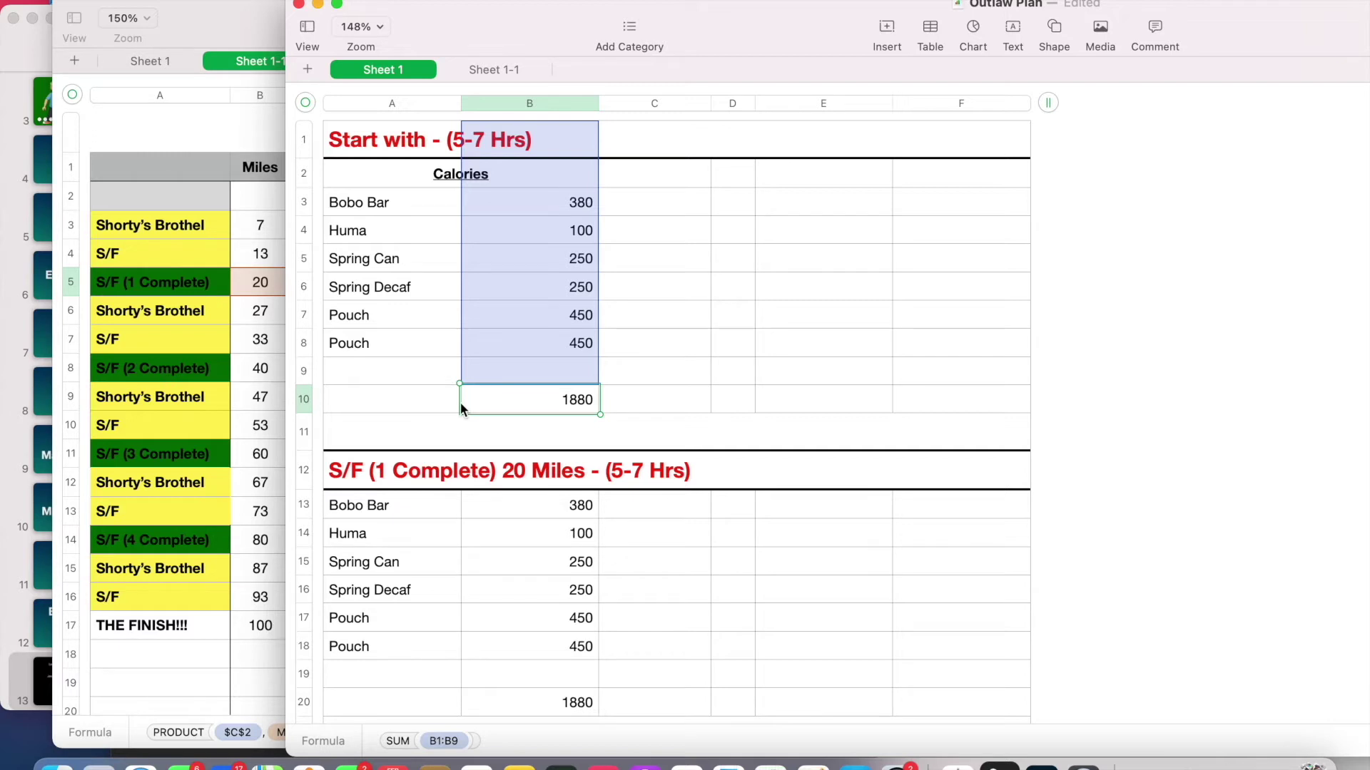
key(Up)
key(Up)
key(Up)
key(Right)
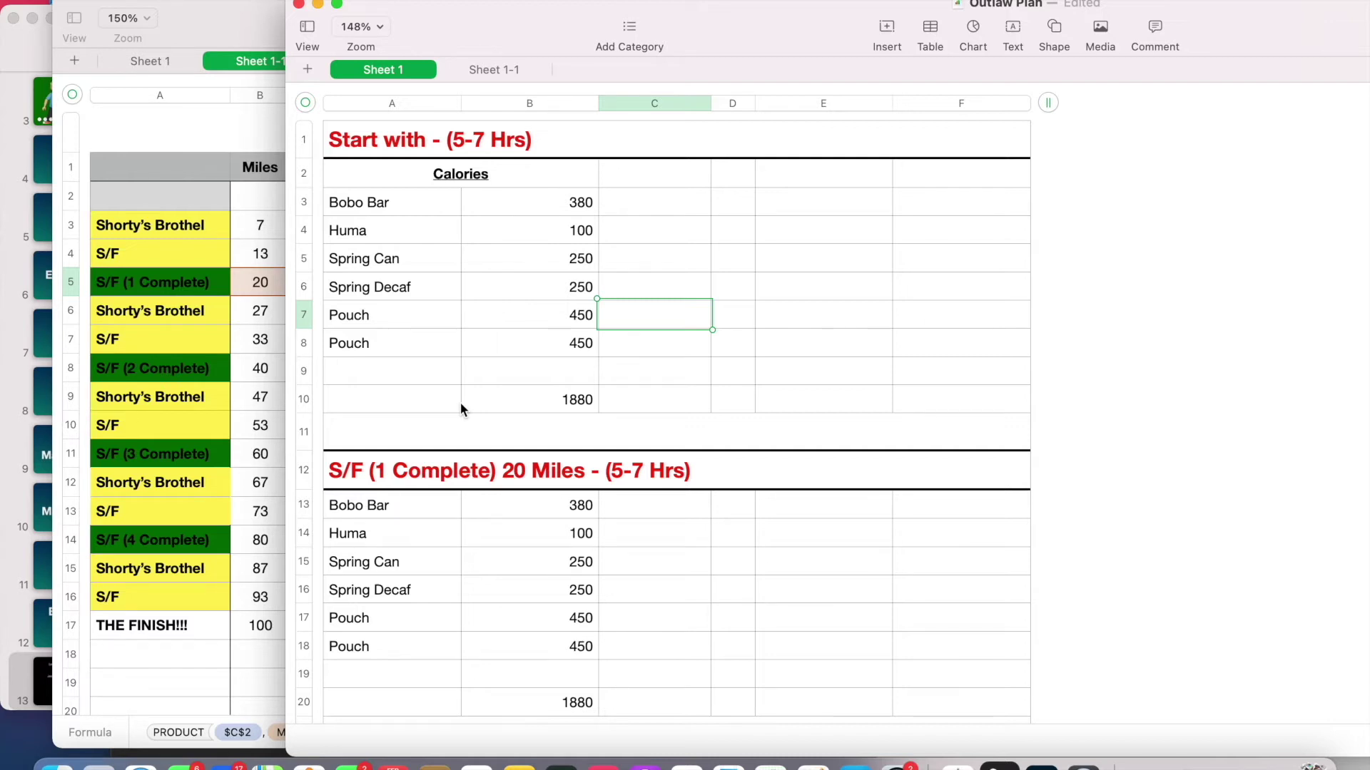
key(Left)
key(Up)
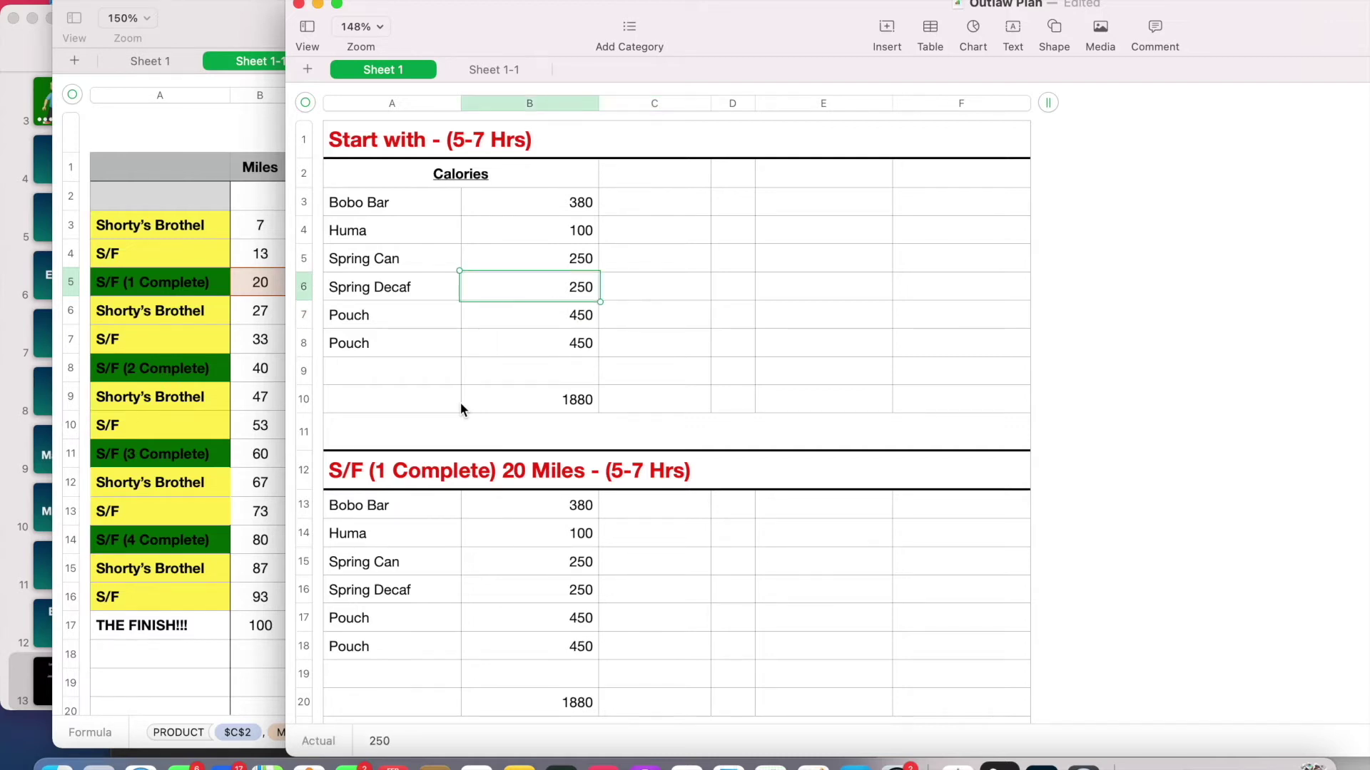
key(Left)
key(Up)
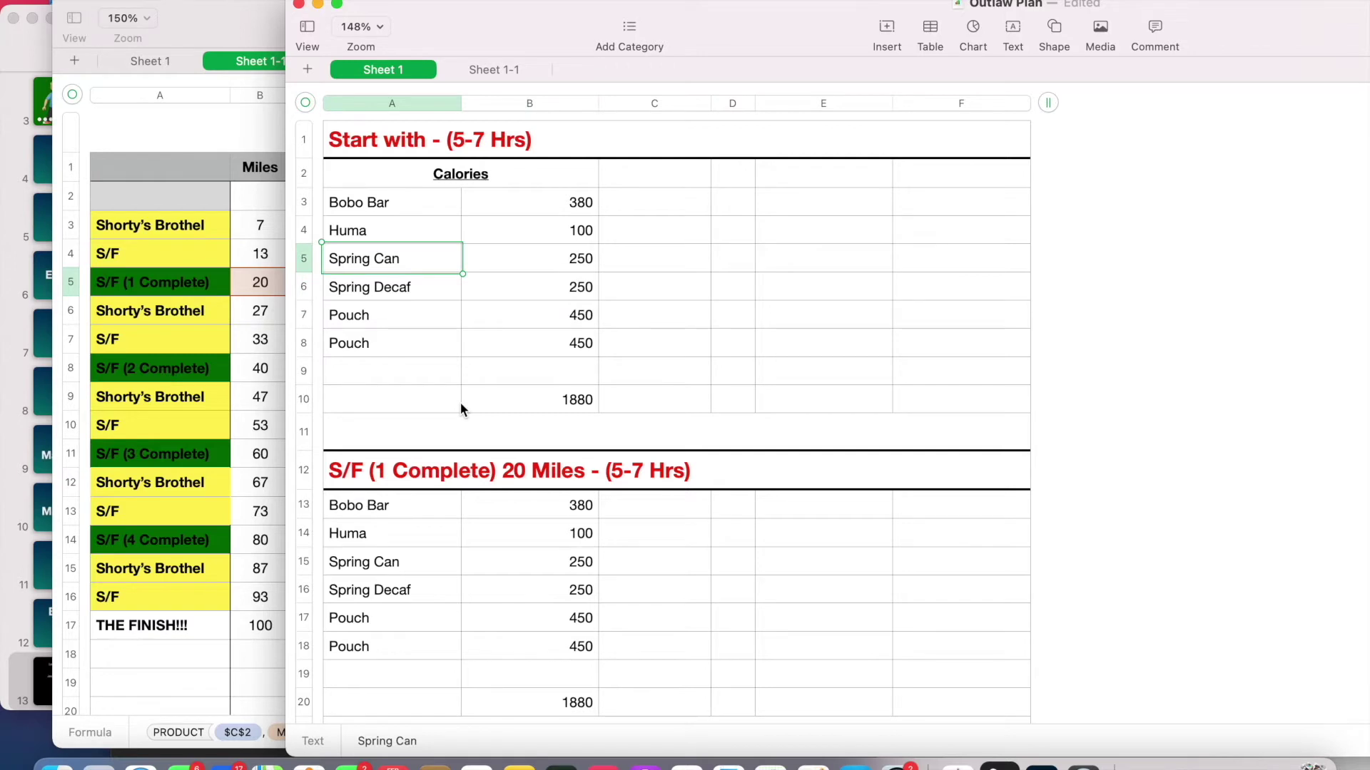
click(417, 264)
text(=)
key(BackSpace)
key(BackSpace)
text(n)
Rename the Huma item in the Start with - (5-7 Hrs) list as "Huma caf".
click(417, 232)
click(413, 227)
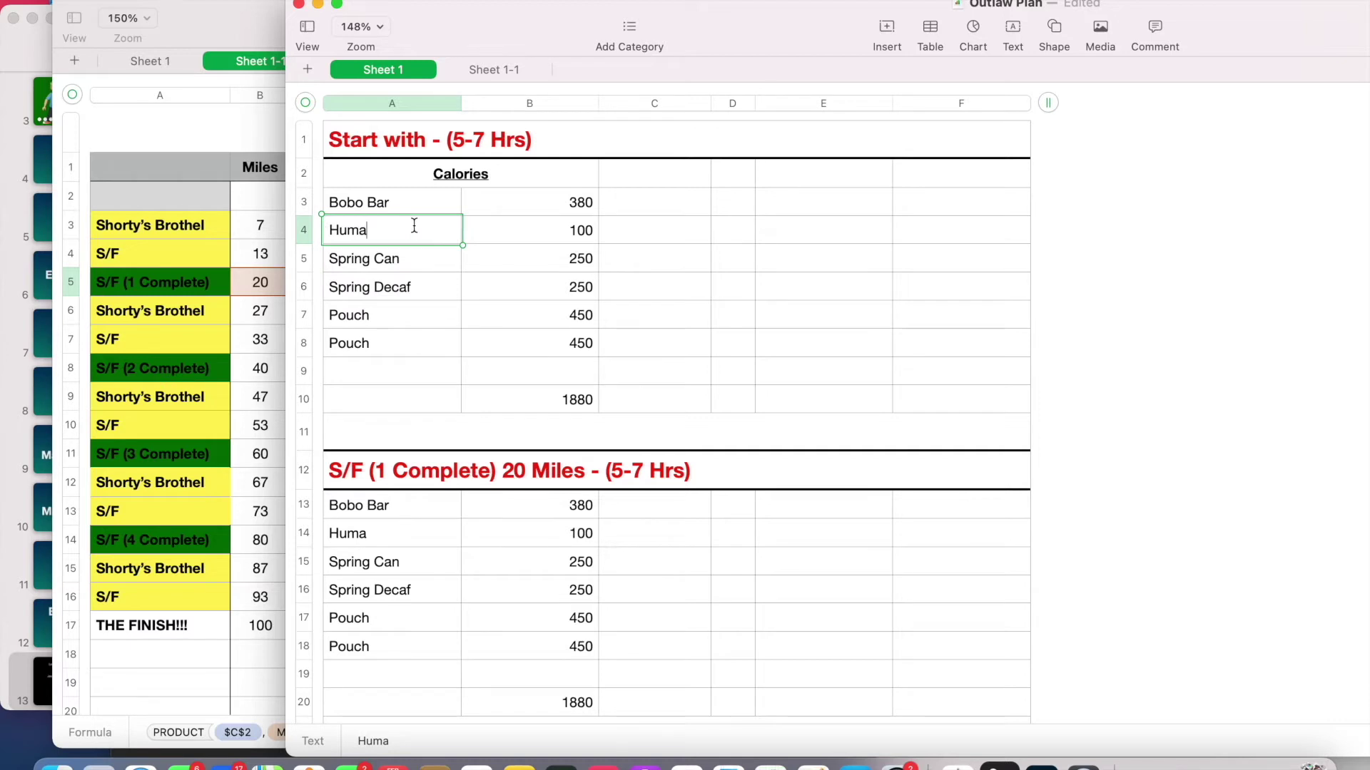
text(caf)
click(414, 403)
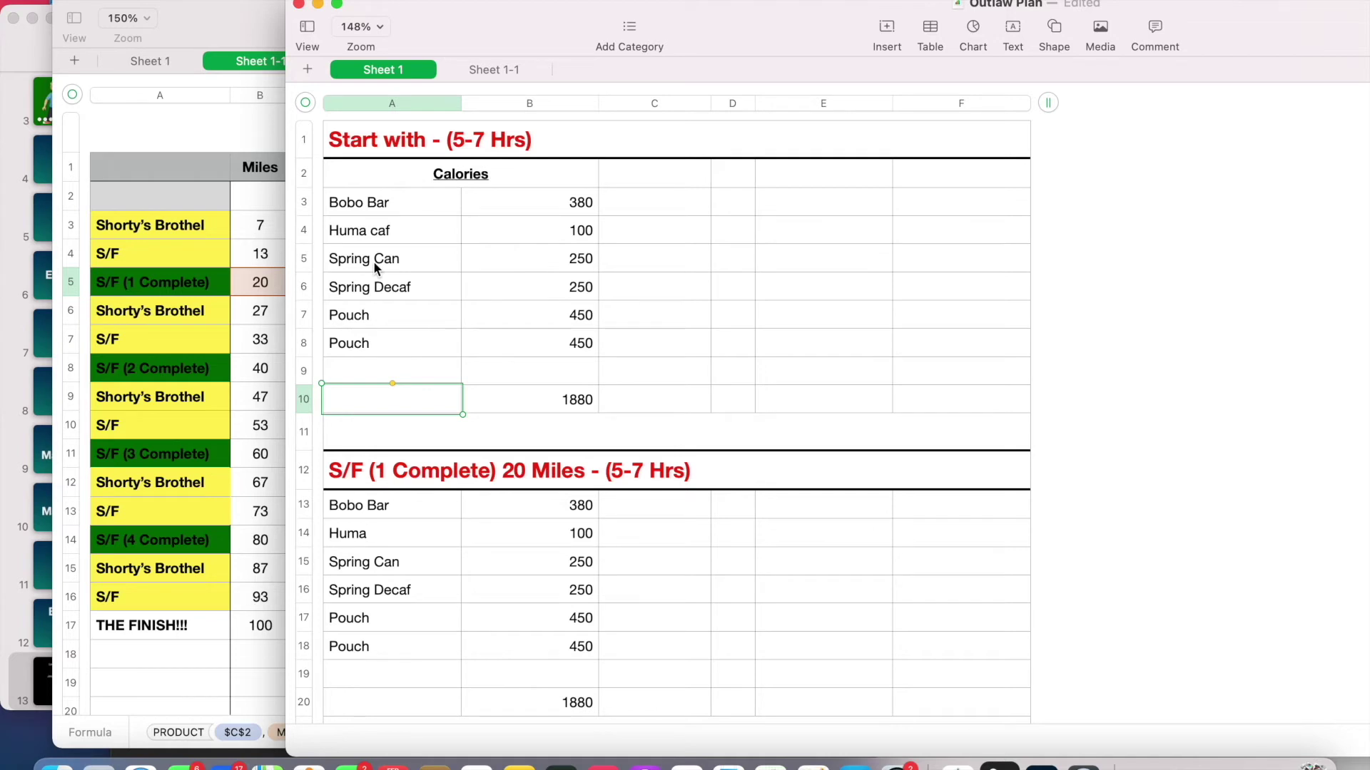
click(392, 232)
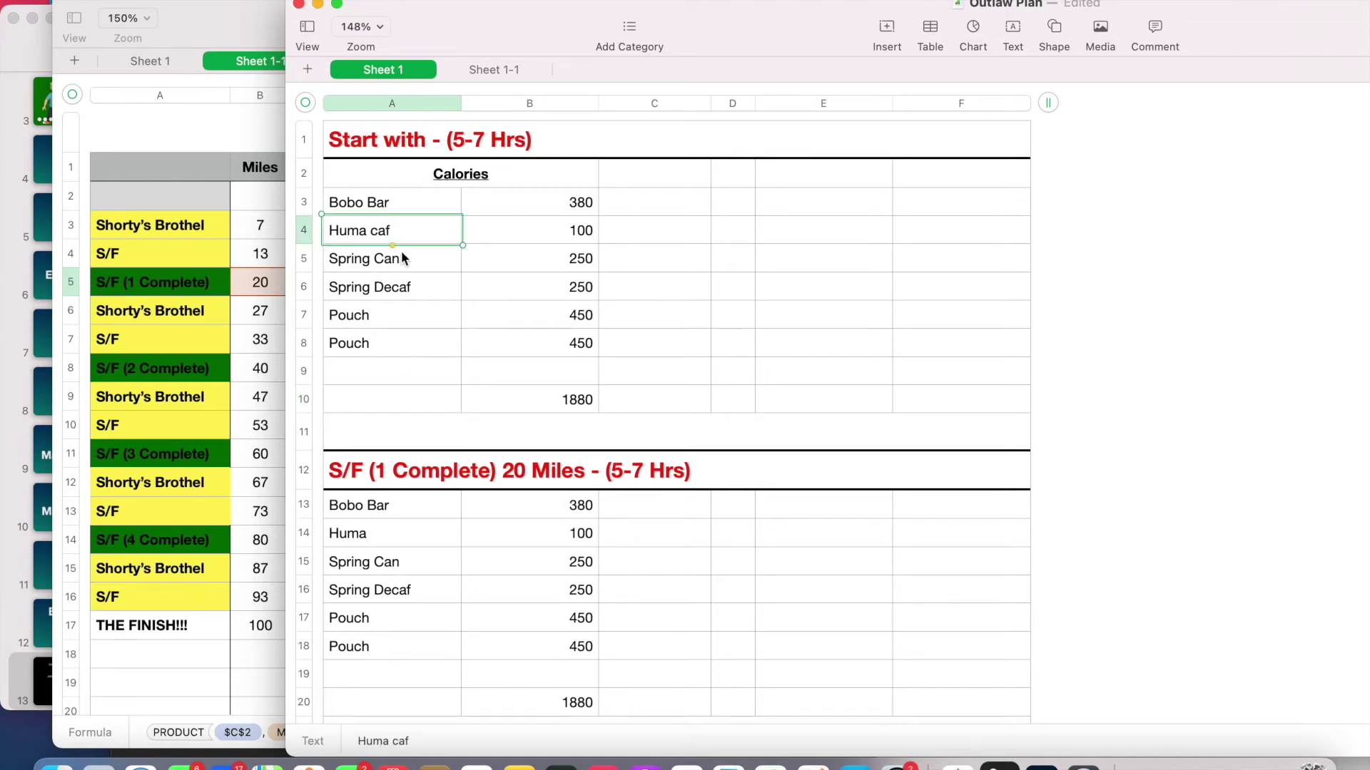
click(400, 264)
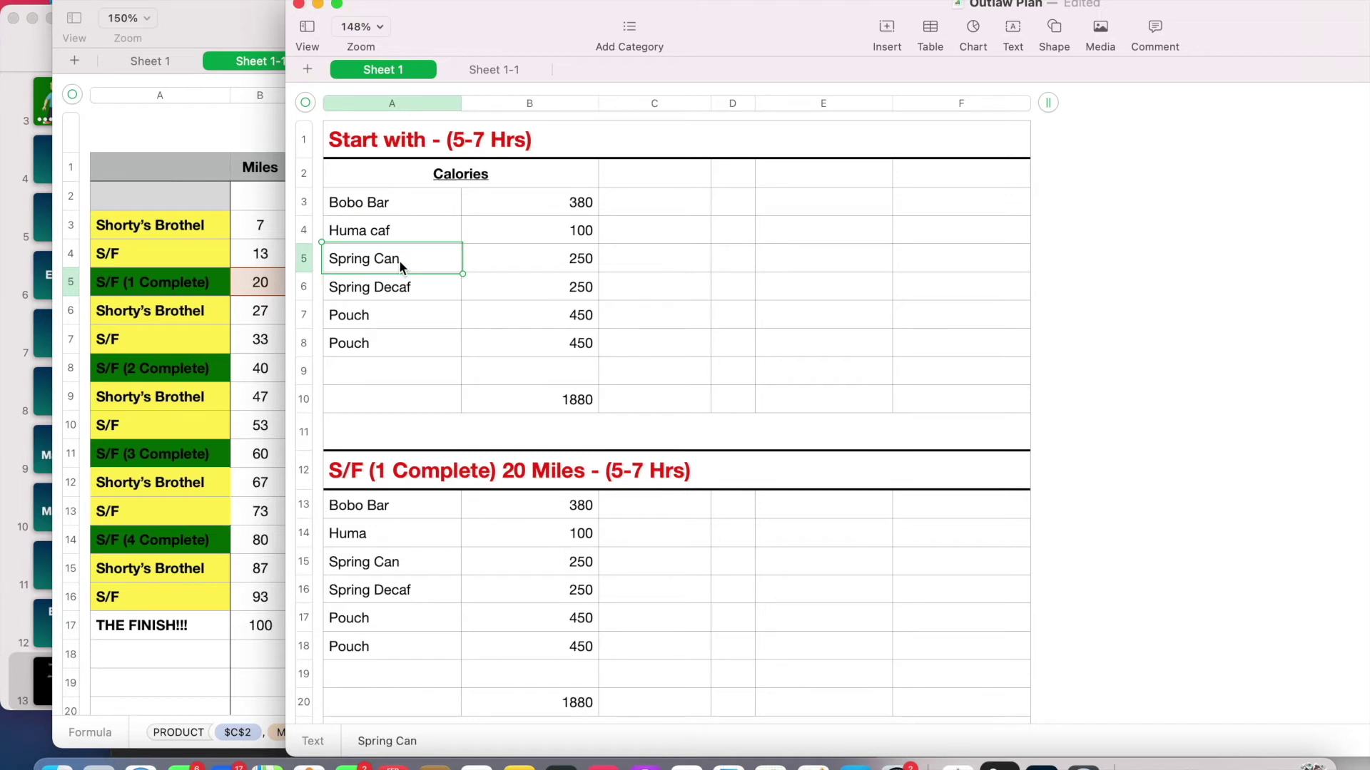